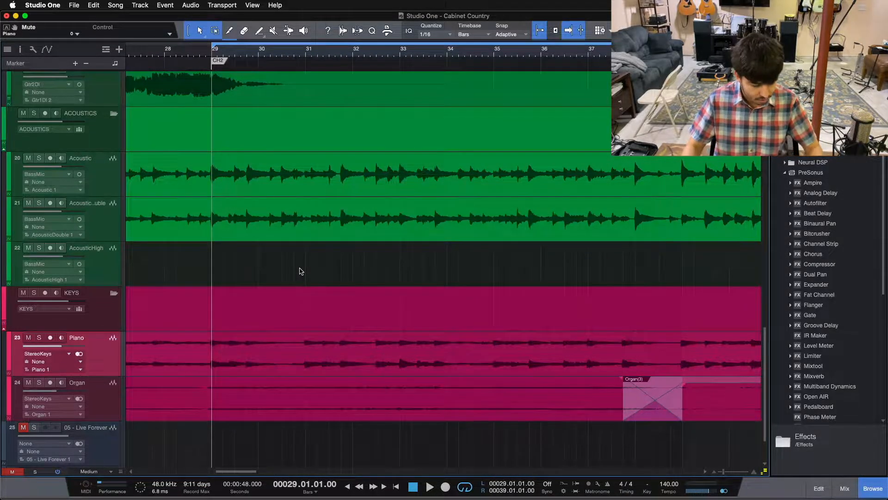
# Show the mixer, select the Organ channel, and play the chorus, toggling the Organ's mute to compare the mix with and without it.
pyautogui.press('F3')
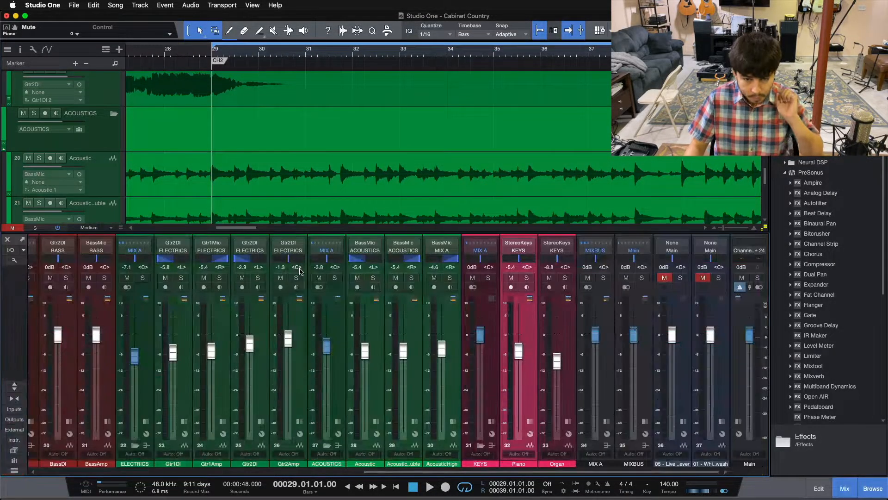
pyautogui.click(570, 389)
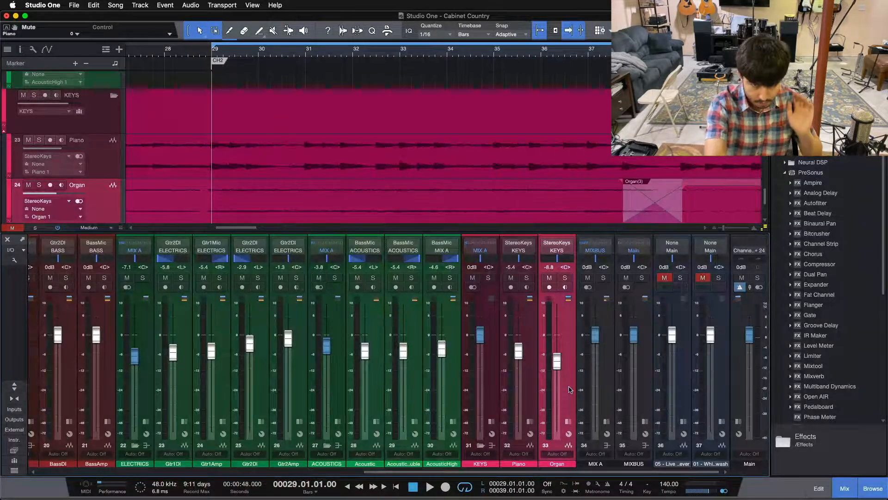
pyautogui.press('space')
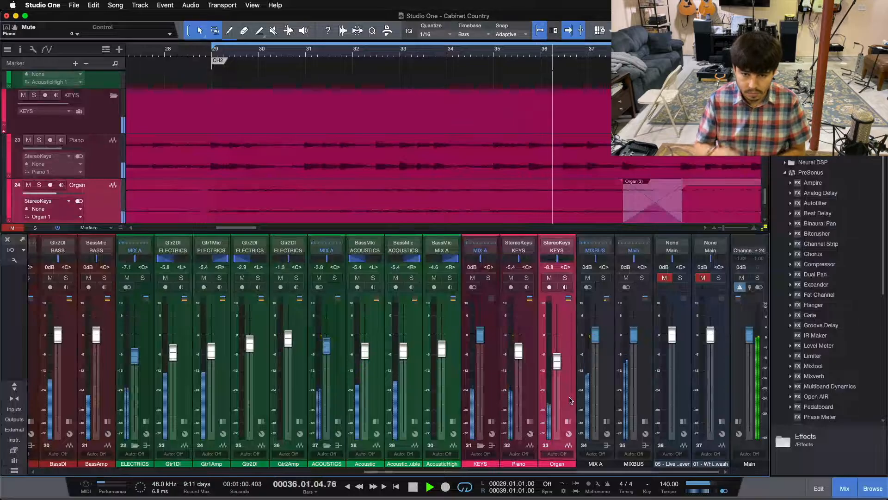
pyautogui.click(550, 278)
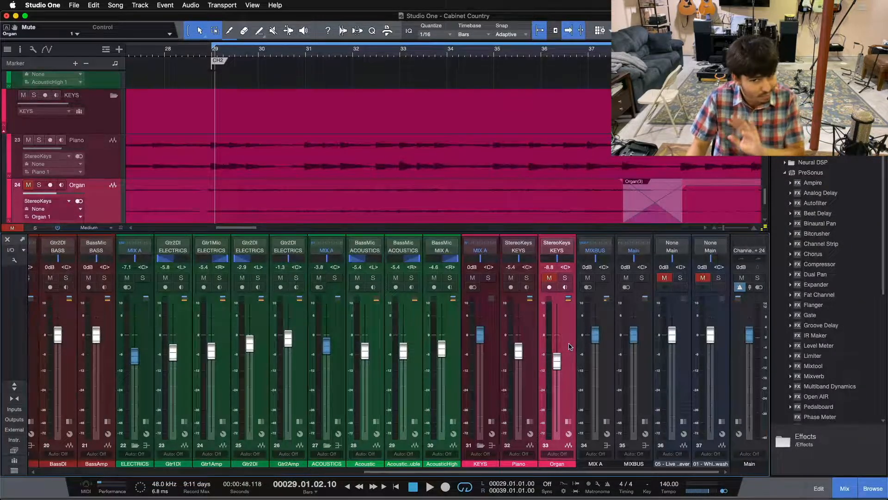
pyautogui.click(547, 279)
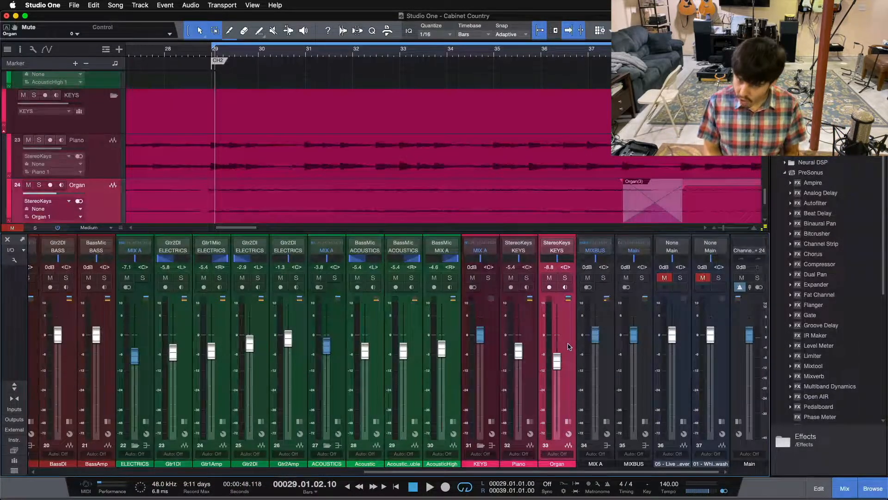
# Solo the Organ channel, listen to the chorus from bar 29, return to its start, and clear the solo.
pyautogui.click(565, 277)
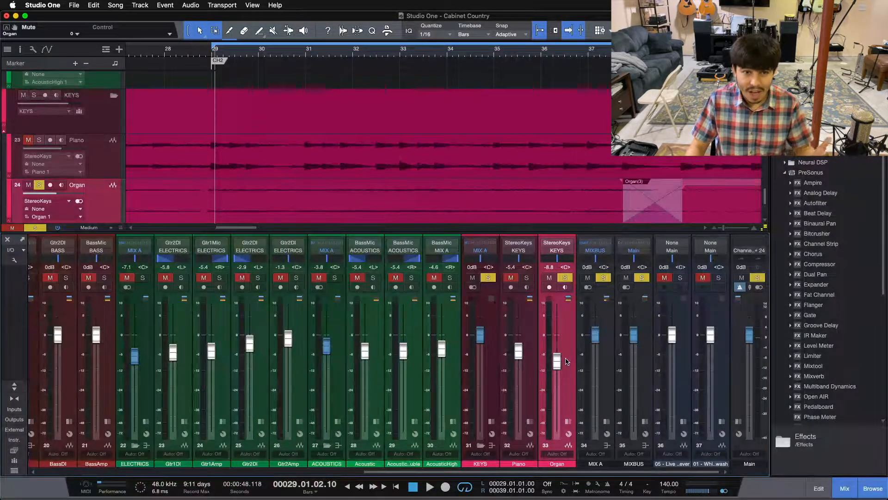
pyautogui.press('space')
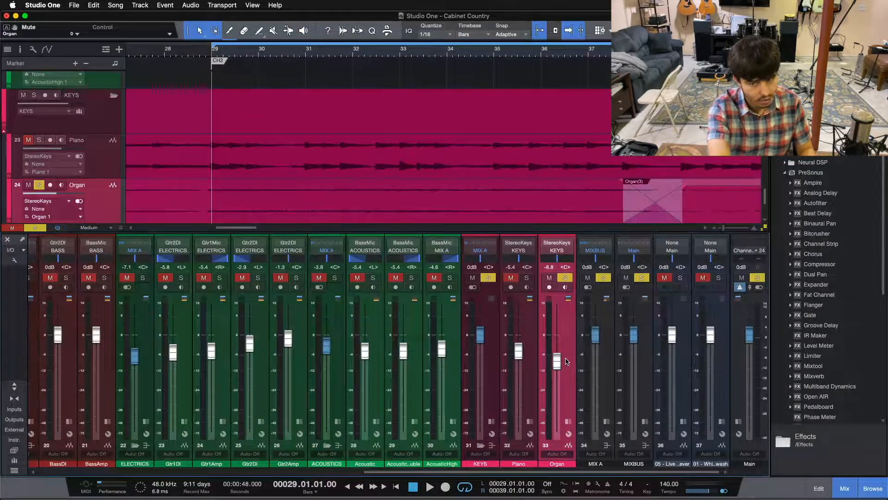
pyautogui.press('space')
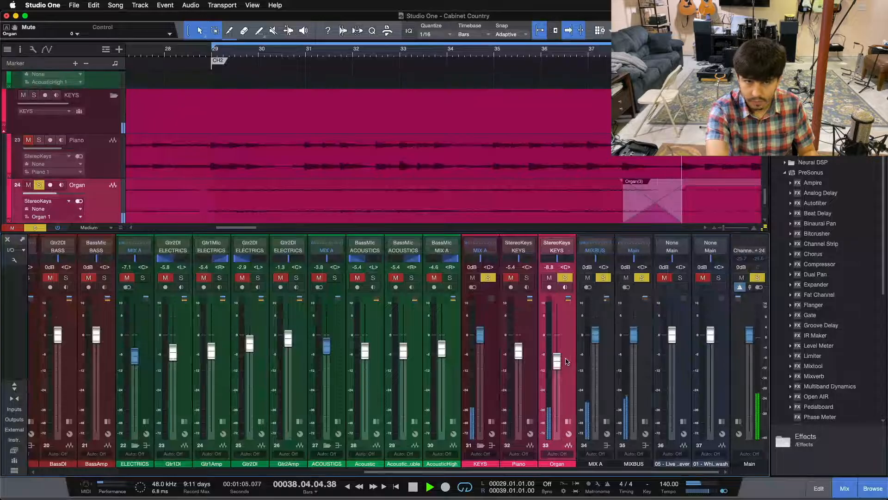
pyautogui.press('space')
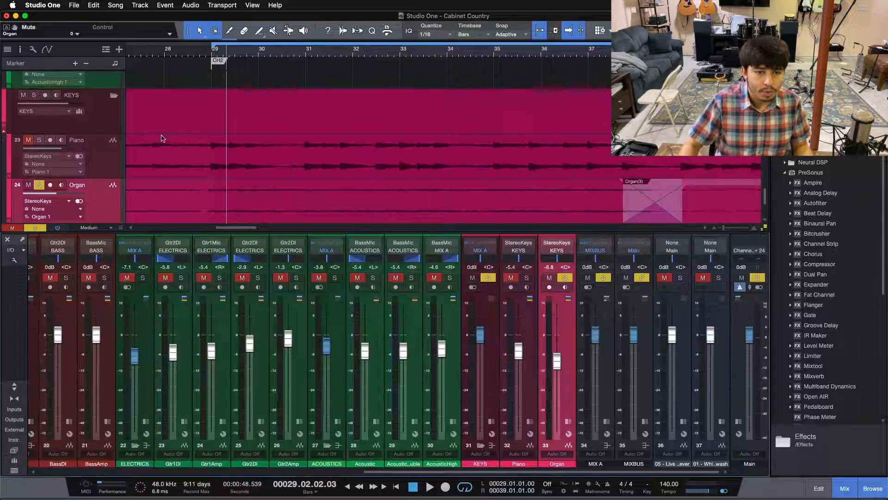
pyautogui.scroll(5, 203, 171)
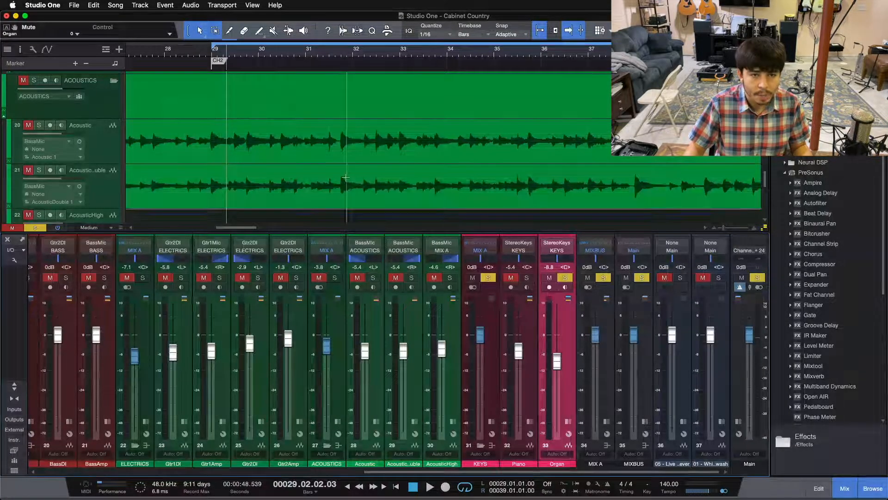
pyautogui.scroll(-5, 343, 152)
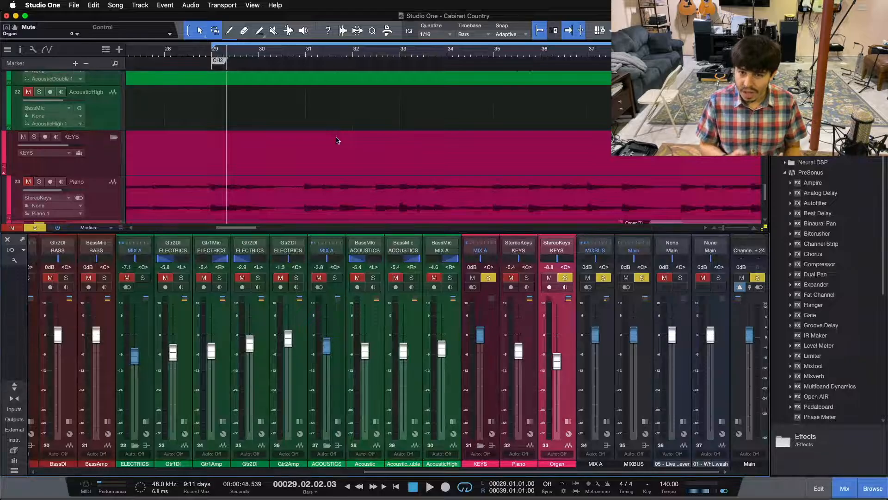
pyautogui.press('KP_1')
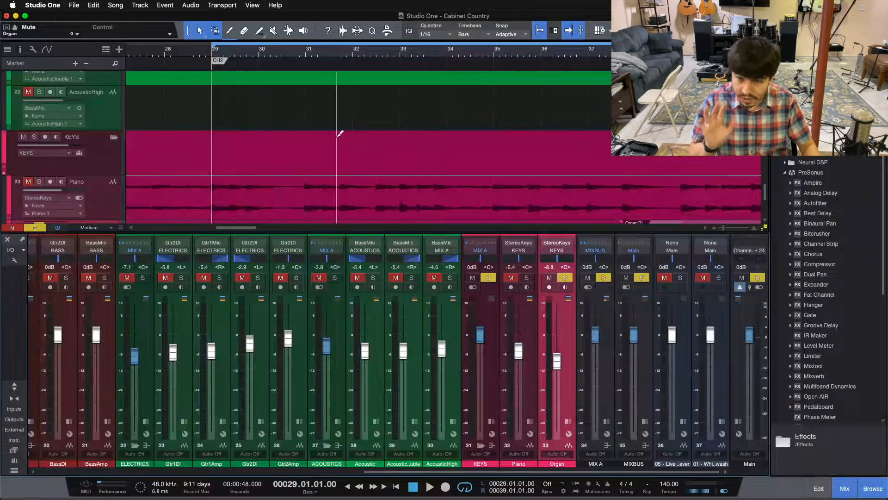
pyautogui.press('s')
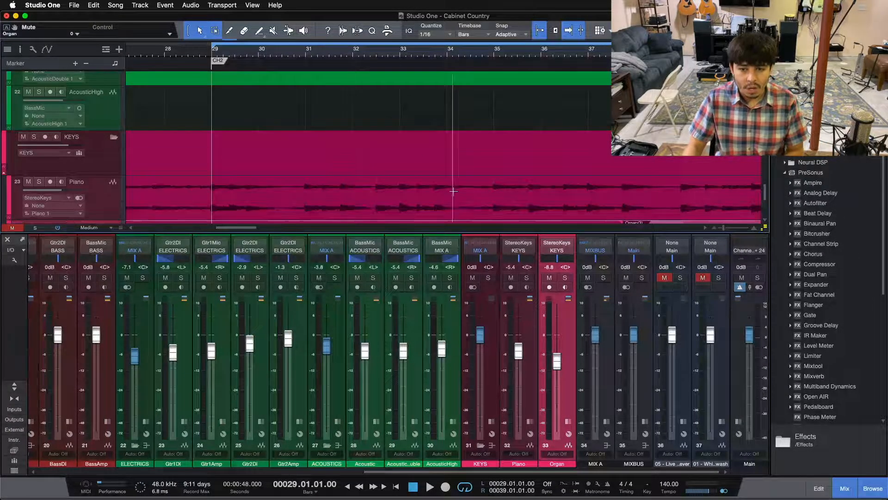
# Pull the Organ channel's fader all the way down to -∞ with no solo active.
pyautogui.click(567, 278)
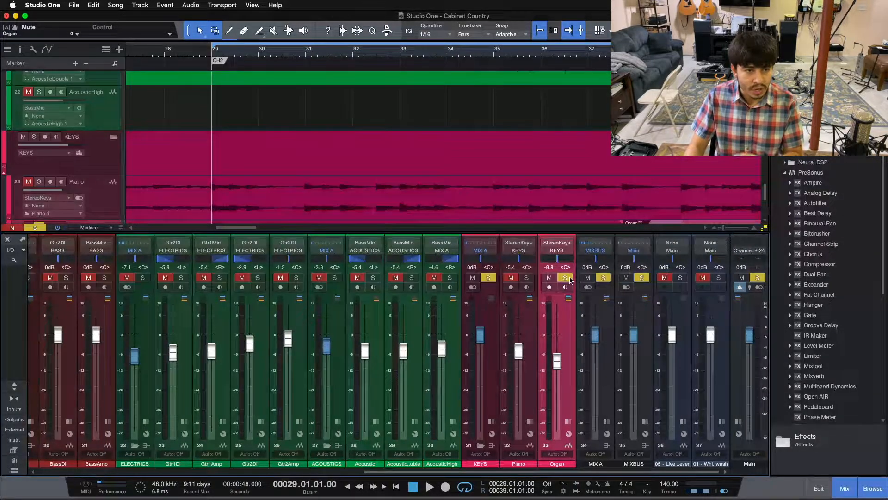
pyautogui.click(570, 347)
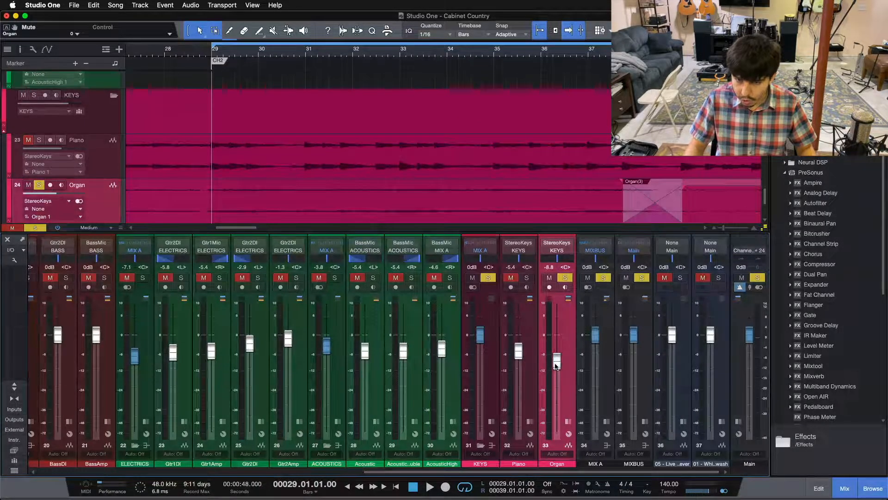
pyautogui.moveTo(557, 368); pyautogui.dragTo(557, 430)
pyautogui.press('s')
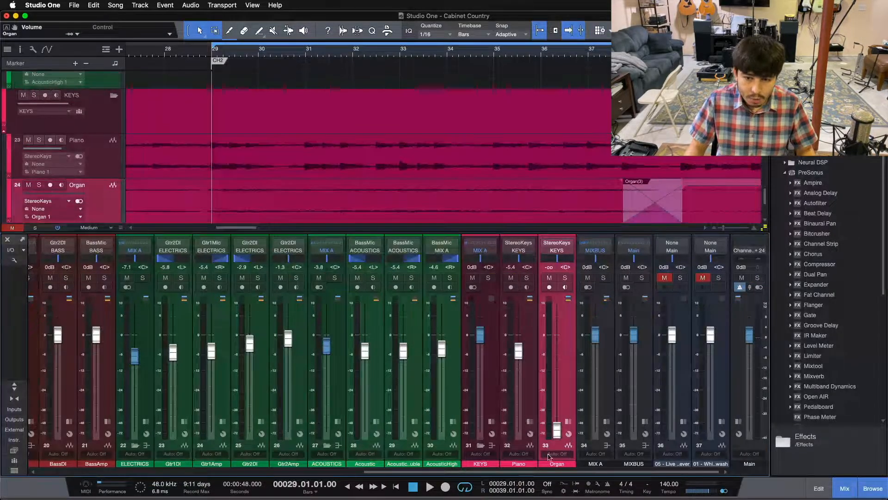
pyautogui.moveTo(557, 425); pyautogui.dragTo(558, 386)
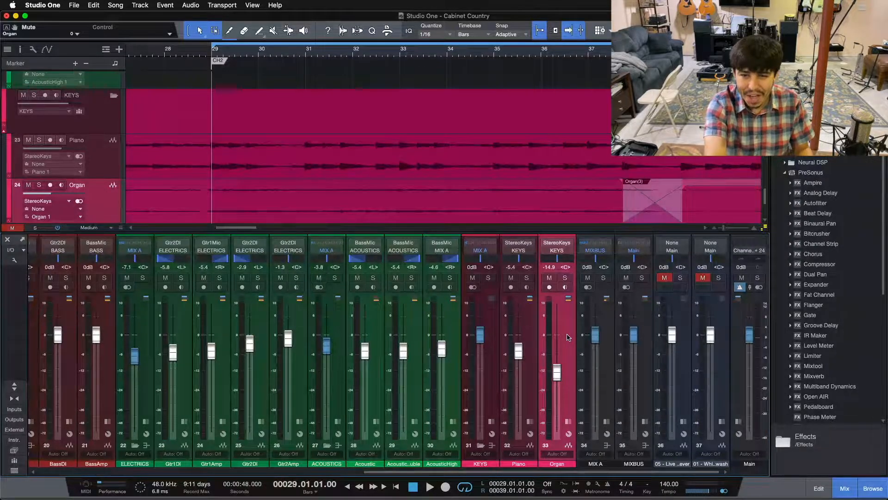
pyautogui.moveTo(556, 372); pyautogui.dragTo(556, 432)
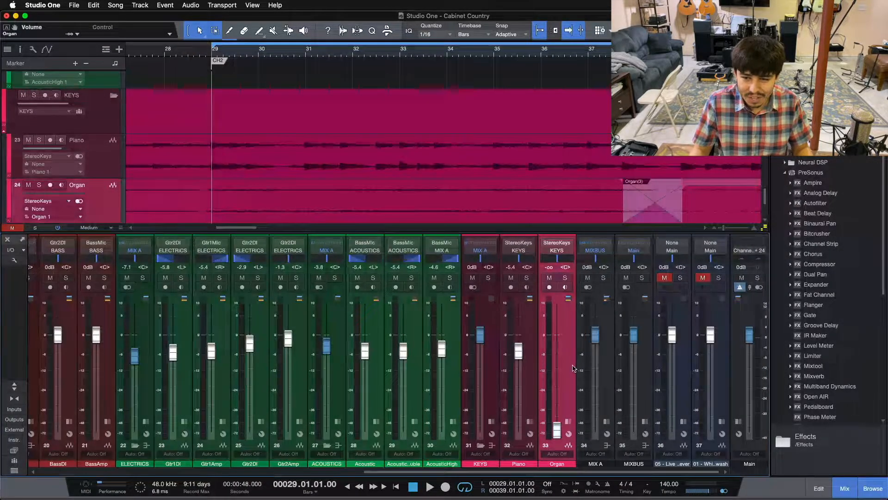
# Play the chorus in the full mix, gradually raise the Organ fader to -10.0 dB, and check the level by toggling its mute.
pyautogui.press('space')
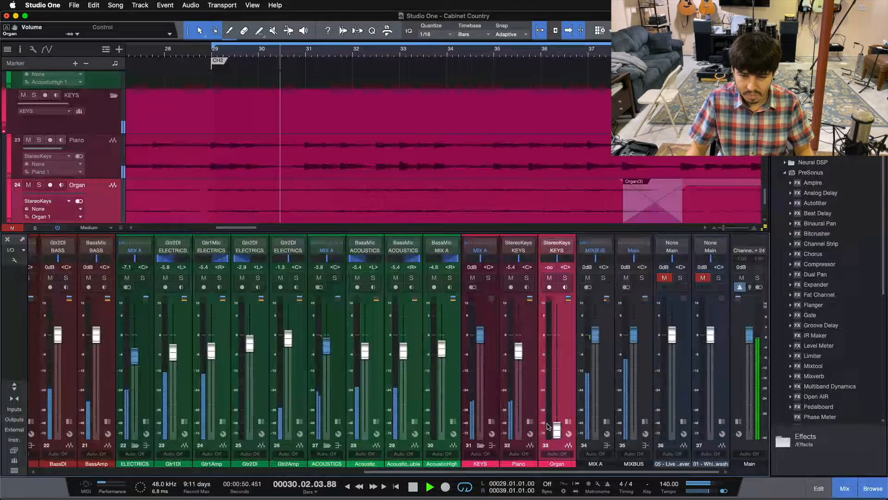
pyautogui.moveTo(561, 428); pyautogui.dragTo(562, 400)
pyautogui.scroll(5, 561, 401)
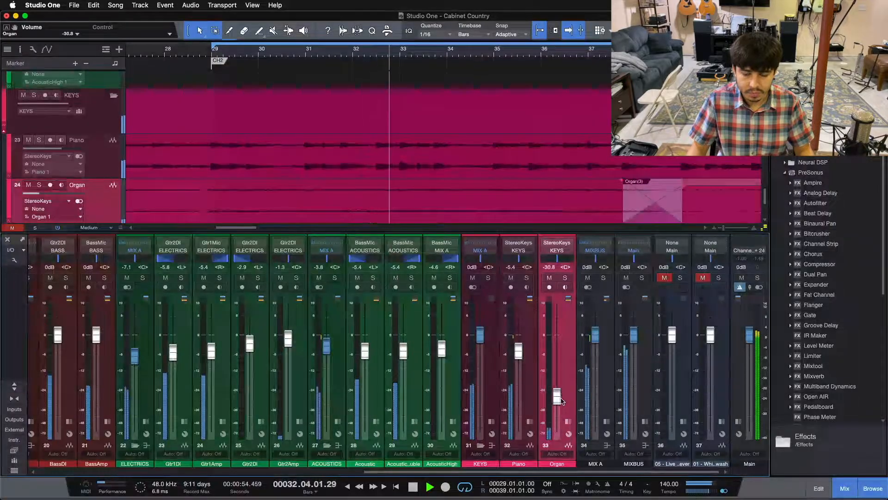
pyautogui.moveTo(561, 401); pyautogui.dragTo(558, 395)
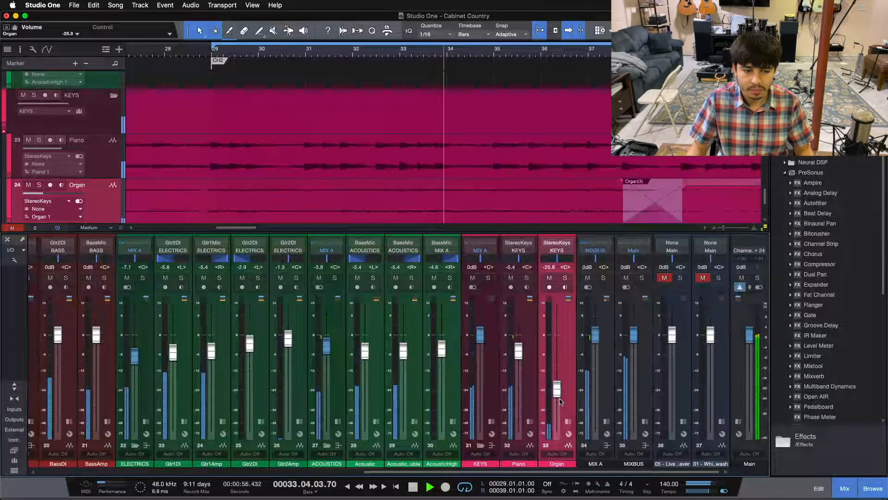
pyautogui.scroll(3, 558, 395)
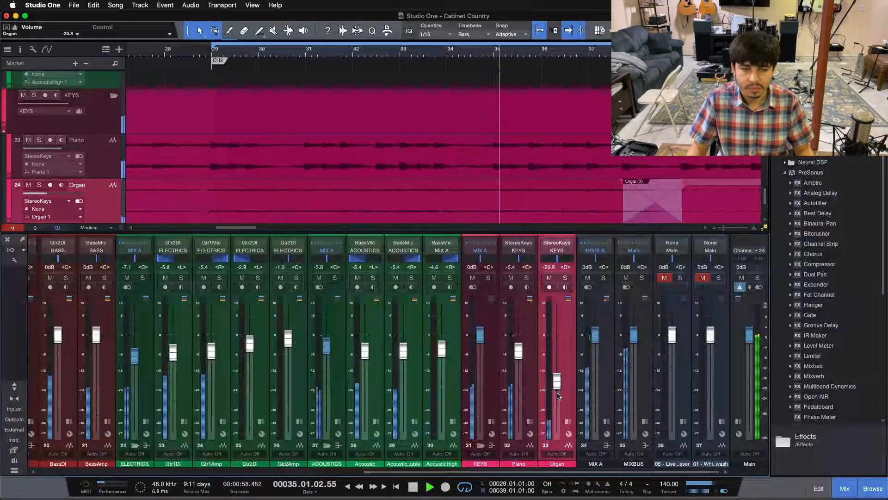
pyautogui.scroll(3, 559, 395)
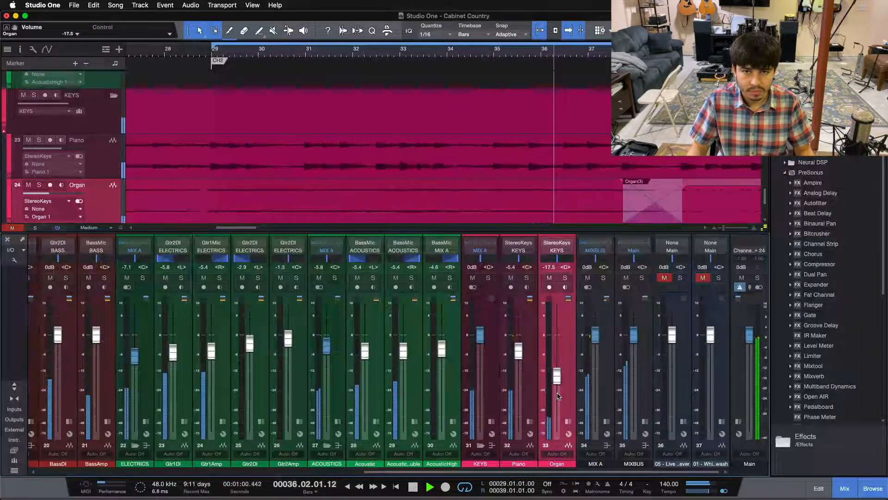
pyautogui.scroll(1, 558, 396)
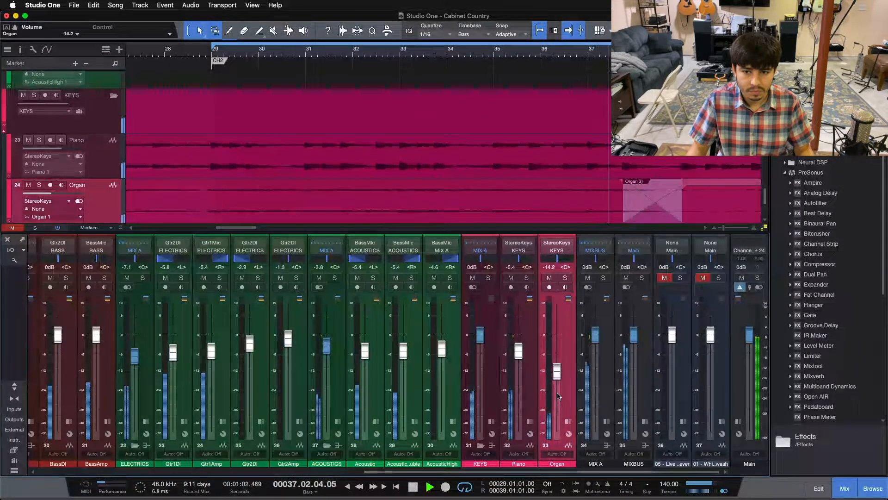
pyautogui.scroll(2, 558, 395)
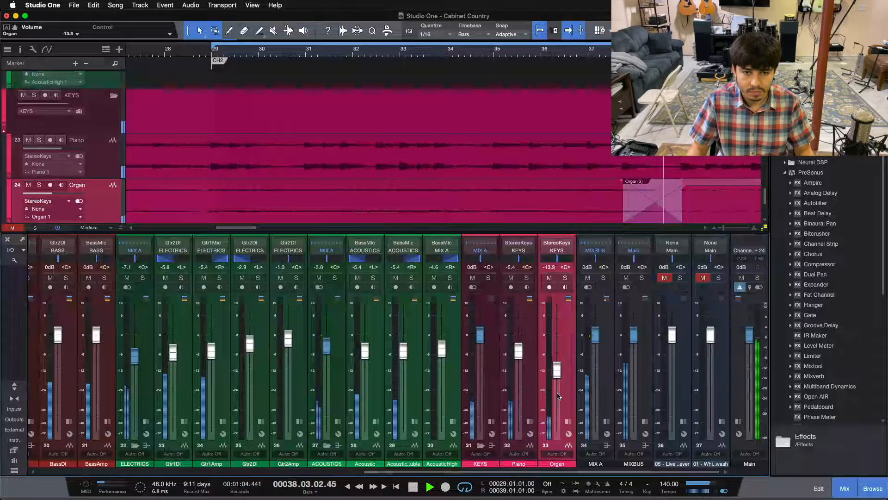
pyautogui.scroll(1, 558, 395)
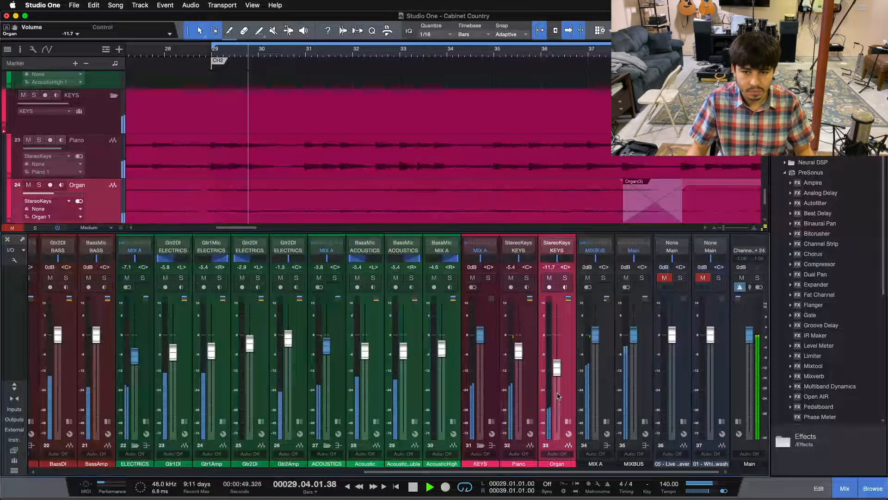
pyautogui.scroll(2, 559, 395)
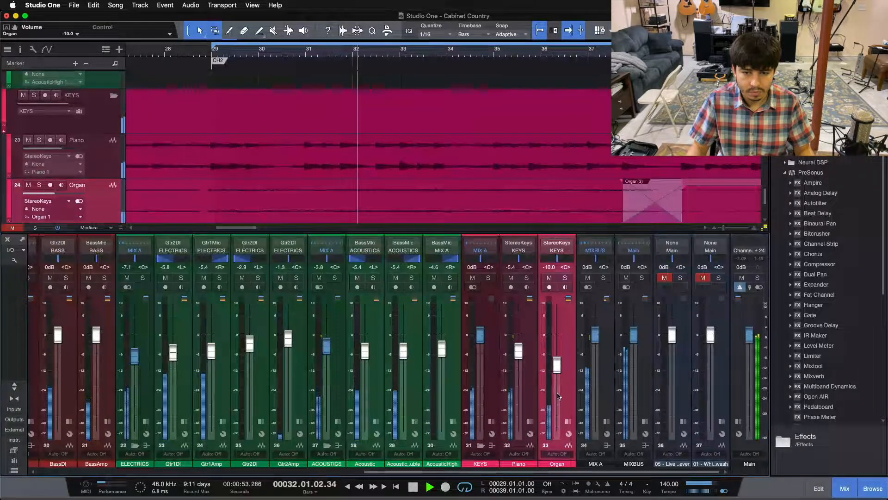
pyautogui.click(555, 278)
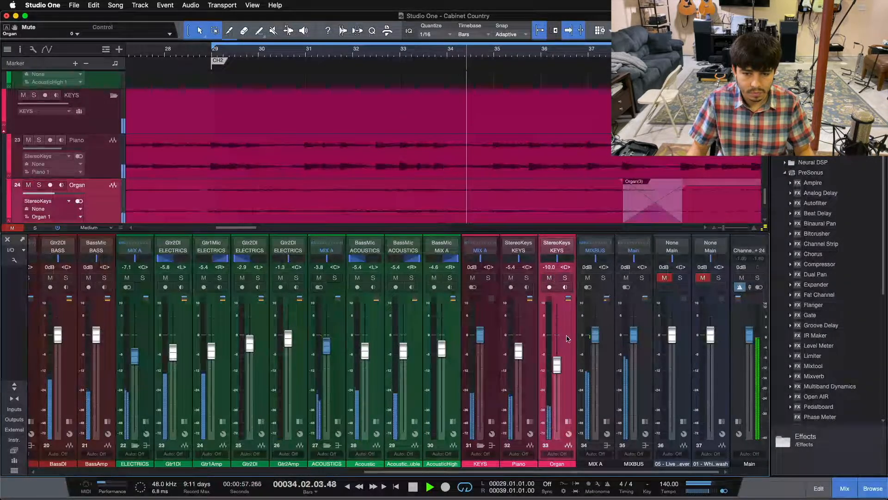
pyautogui.press('space')
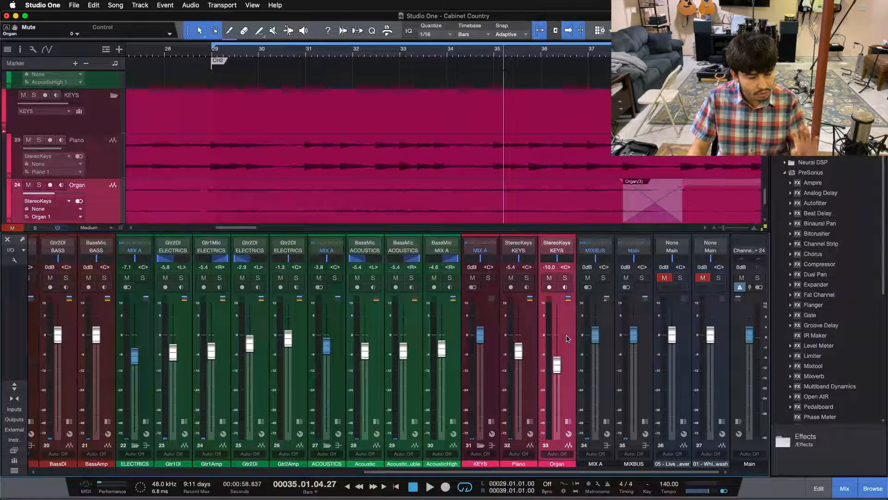
# Replay the chorus from bar 29, set the Organ fader to -8.8 dB, and mute the Organ.
pyautogui.press('KP_1')
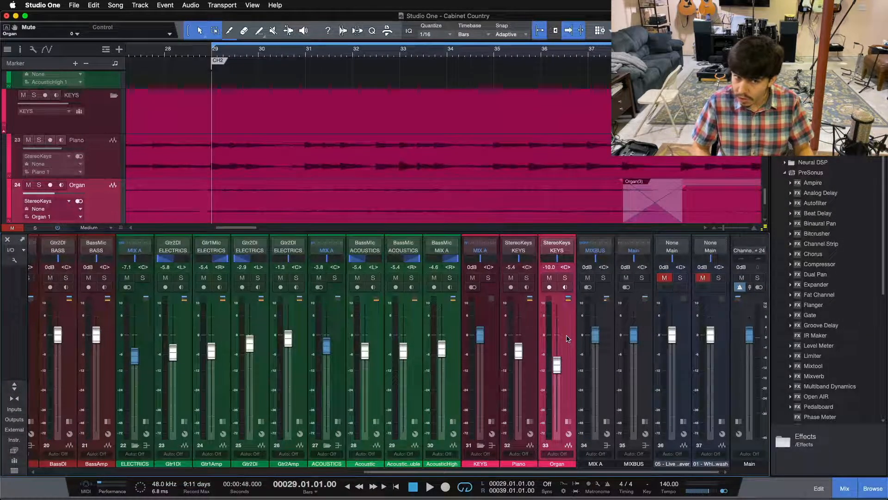
pyautogui.press('space')
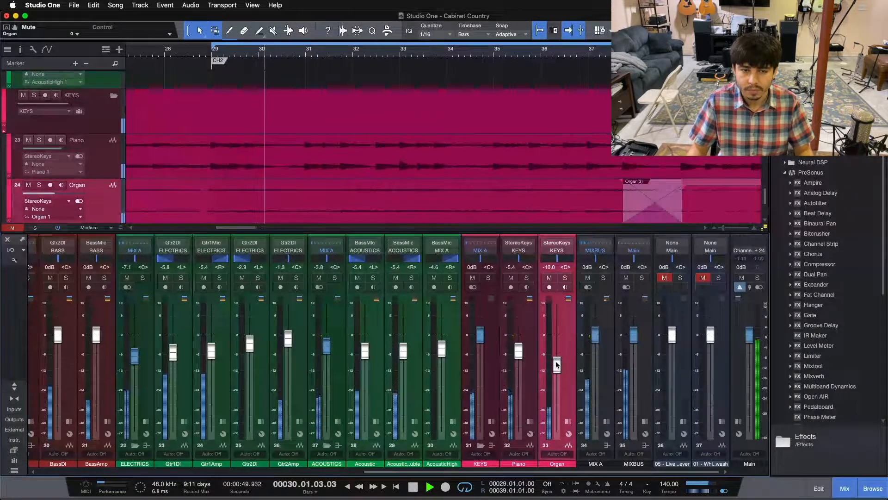
pyautogui.moveTo(556, 363); pyautogui.dragTo(556, 363)
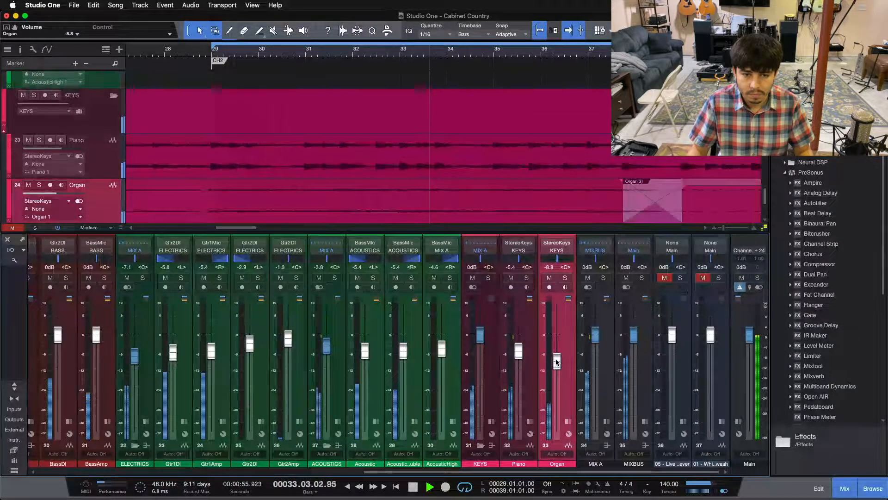
pyautogui.click(550, 277)
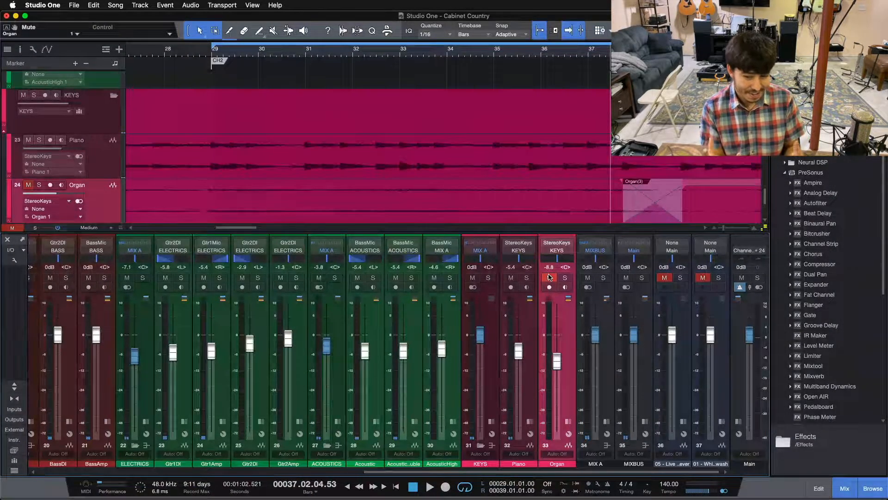
pyautogui.press('space')
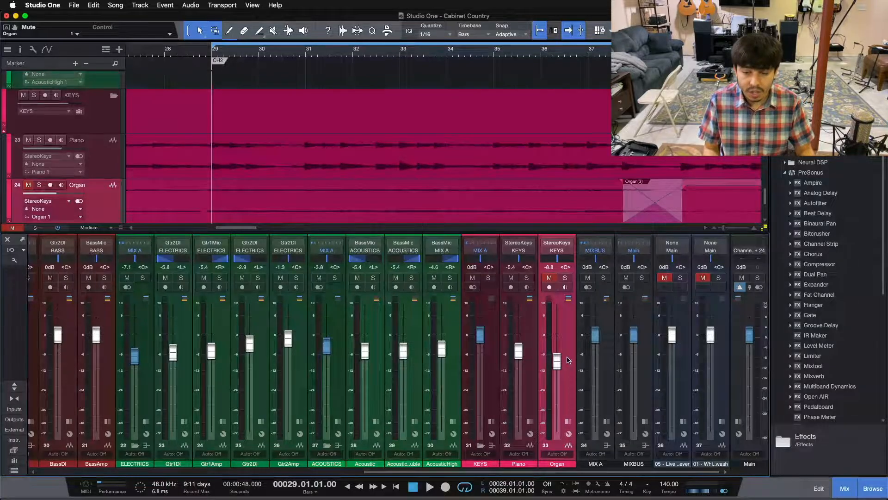
# Play the chorus while toggling the Organ's mute to compare the mix, leave the Organ unmuted, and stop playback.
pyautogui.press('space')
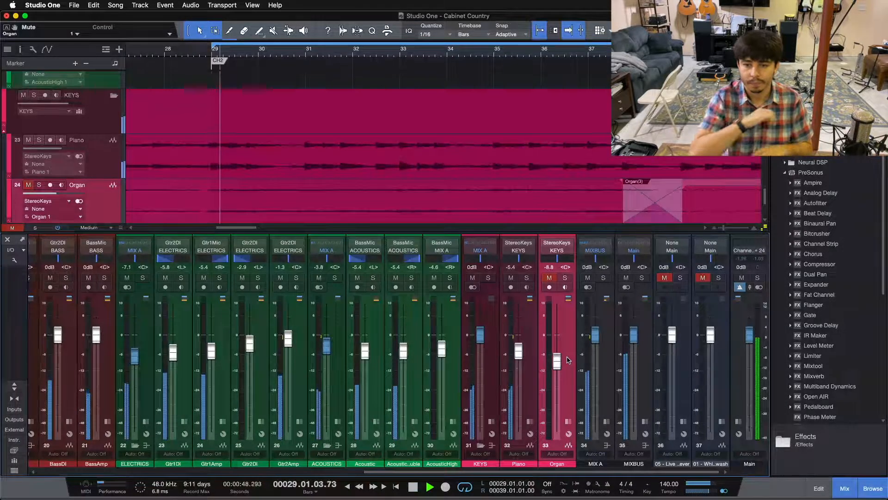
pyautogui.click(549, 278)
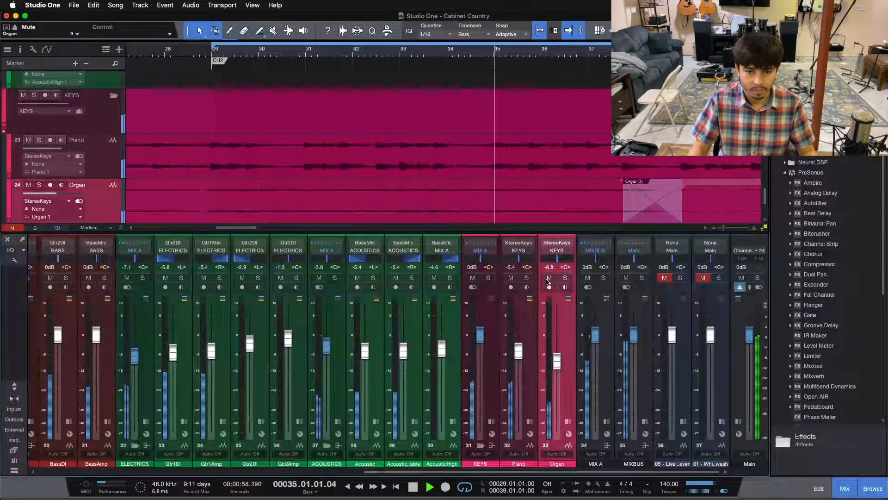
pyautogui.click(548, 277)
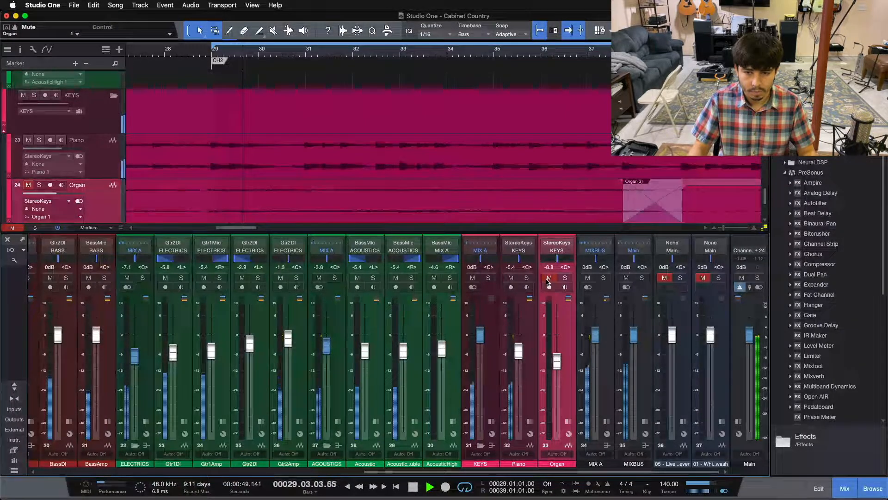
pyautogui.click(548, 278)
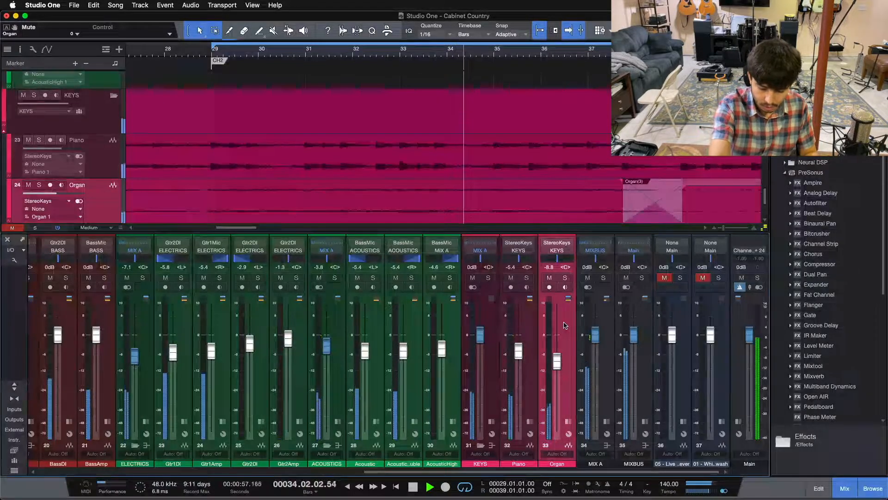
pyautogui.press('space')
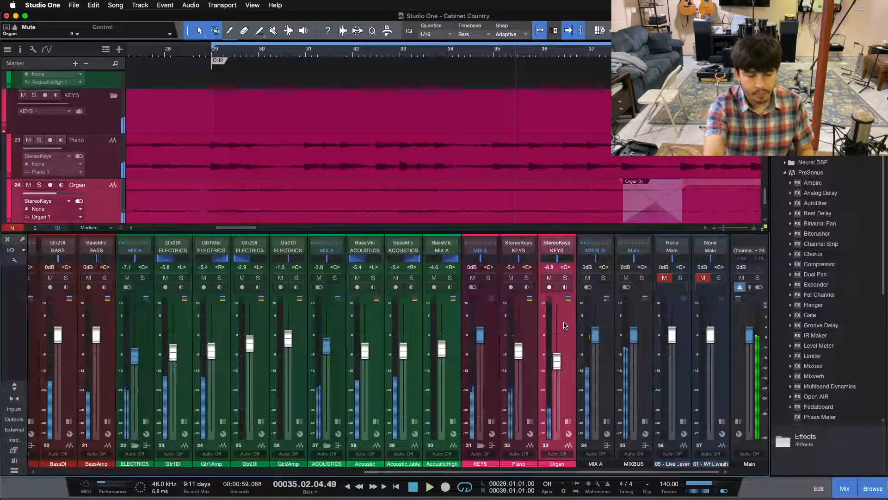